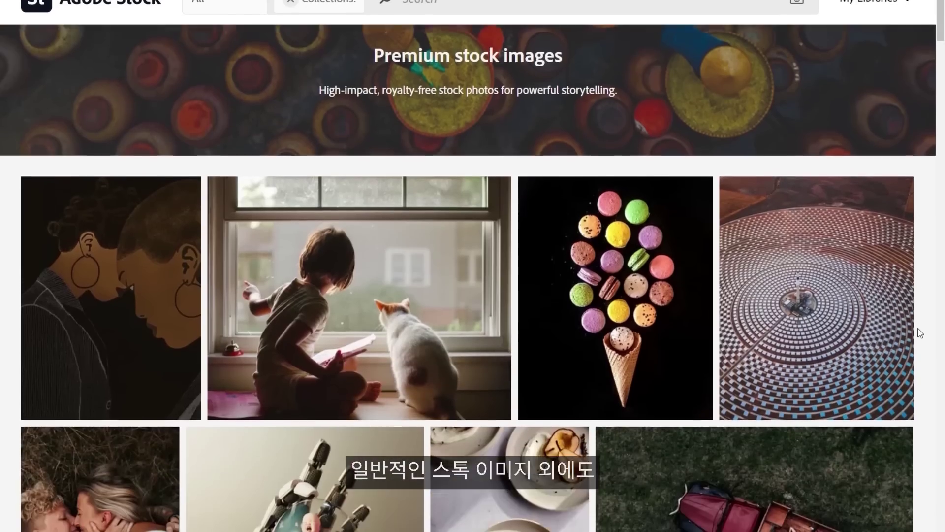
Step: Scroll down the grid of glowing astronaut and space artwork results
{"action": "scroll", "coordinate": [918, 332], "scroll_direction": "down", "scroll_amount": 1}
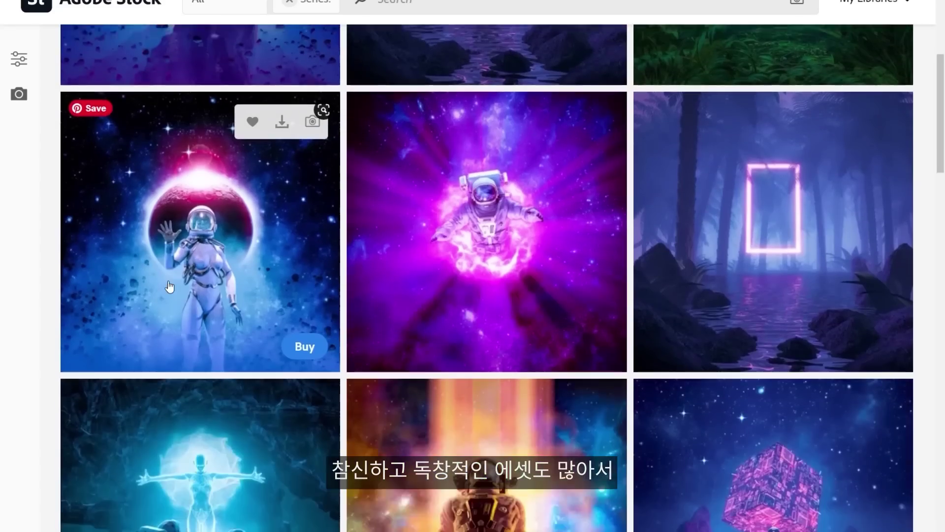
{"action": "scroll", "coordinate": [170, 286], "scroll_direction": "down", "scroll_amount": 10}
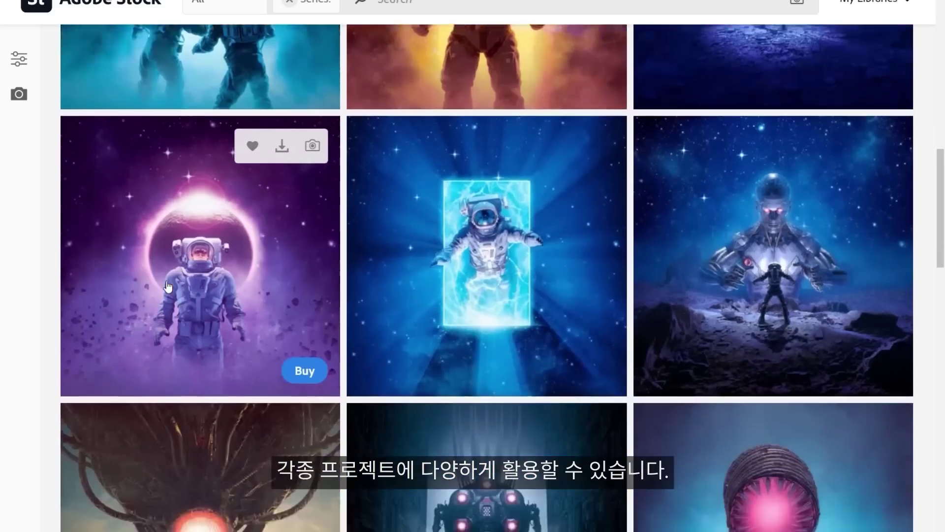
Step: Scroll through the colourful collection of typographic posters and pop-art pattern illustrations
{"action": "scroll", "coordinate": [167, 285], "scroll_direction": "down", "scroll_amount": 2}
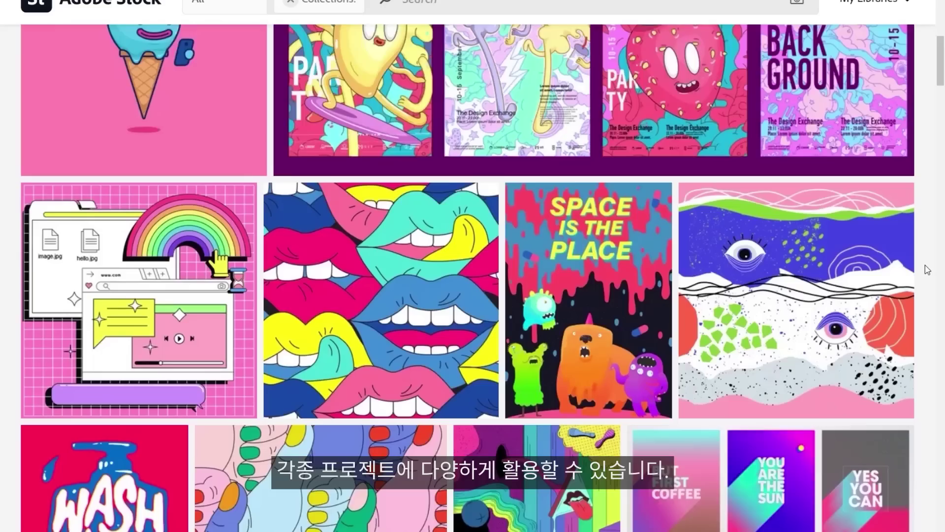
{"action": "scroll", "coordinate": [925, 264], "scroll_direction": "down", "scroll_amount": 4}
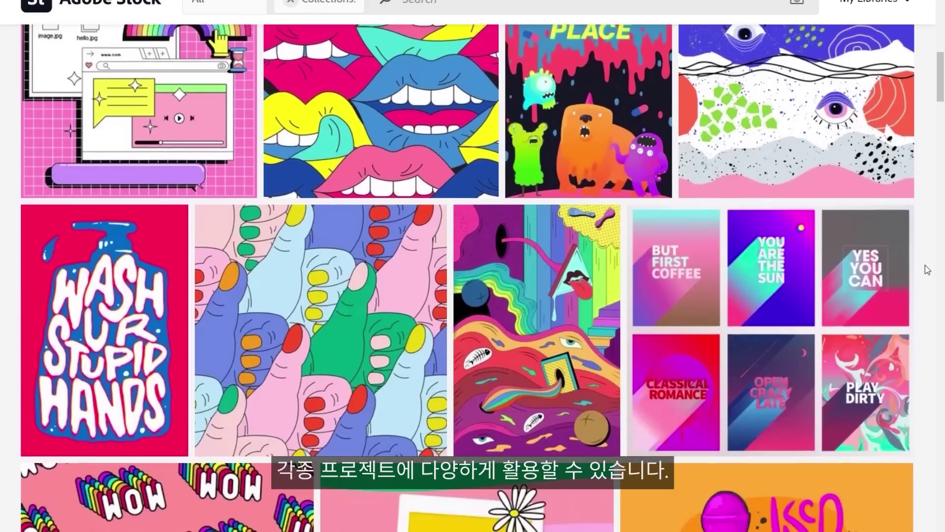
{"action": "scroll", "coordinate": [925, 265], "scroll_direction": "down", "scroll_amount": 3}
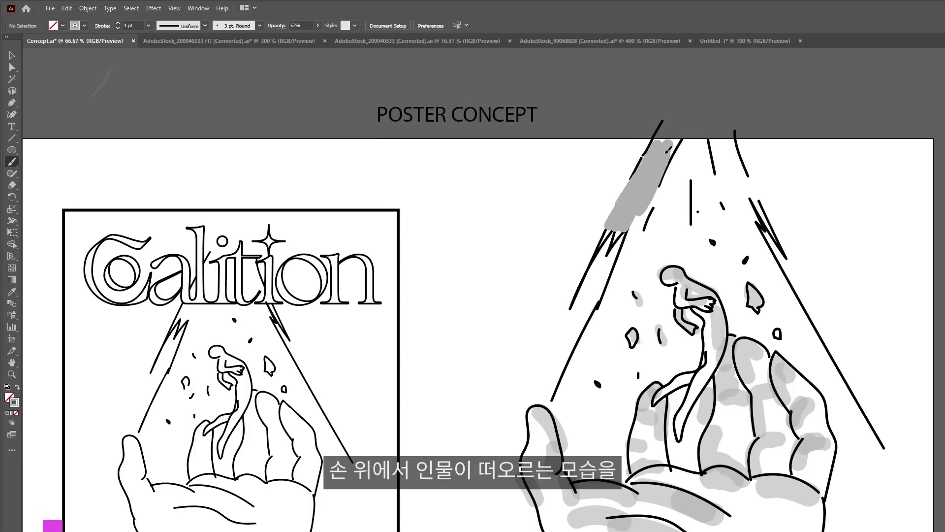
Step: Paint a wide grey Paintbrush stroke at 57% opacity beside the light beam in the sketch
{"action": "left_click_drag", "start_coordinate": [748, 240], "coordinate": [729, 169]}
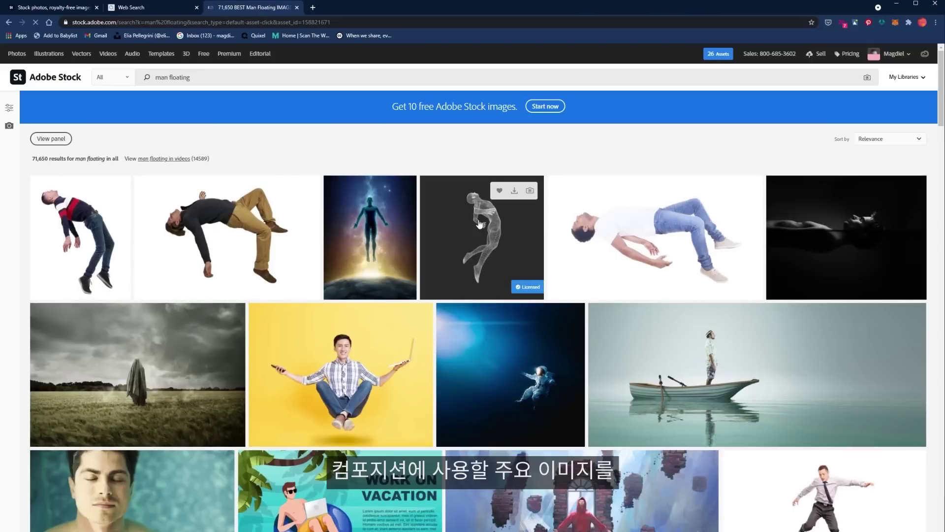
Step: Open the floating wireframe man image's details, then scroll on toward the extended male hand photo
{"action": "scroll", "coordinate": [480, 225], "scroll_direction": "down", "scroll_amount": 1}
{"action": "left_click", "coordinate": [480, 224]}
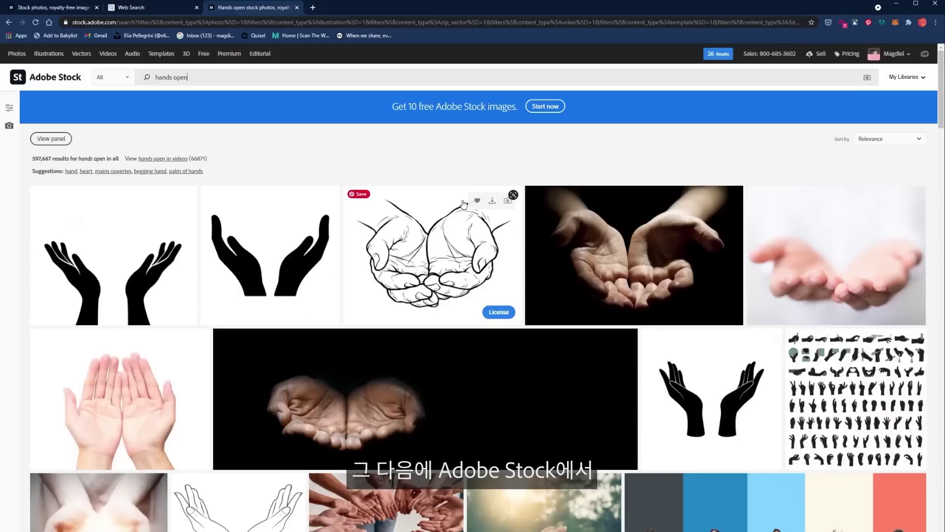
{"action": "scroll", "coordinate": [463, 204], "scroll_direction": "down", "scroll_amount": 10}
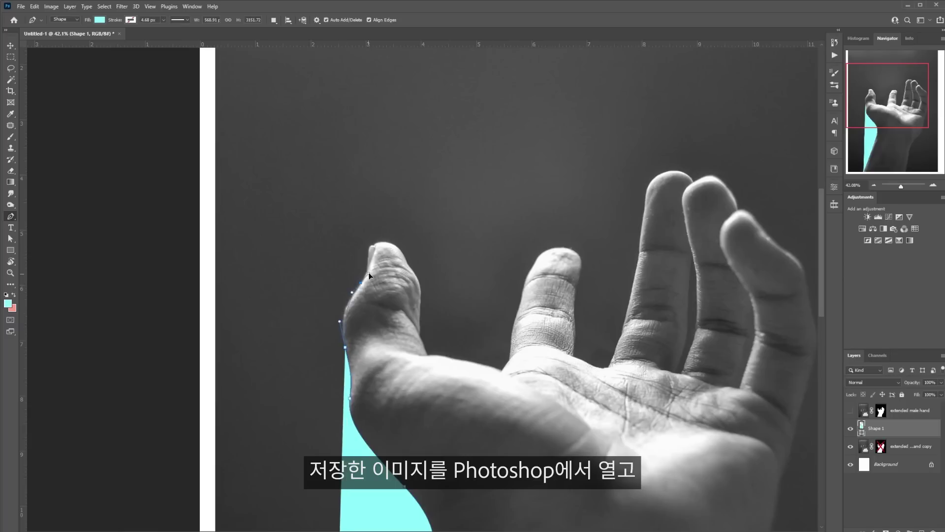
Step: Place three Pen anchors along the thumb up to its tip, then drop the library's floating figure onto the canvas
{"action": "scroll", "coordinate": [369, 276], "scroll_direction": "up", "scroll_amount": 3}
{"action": "scroll", "coordinate": [371, 228], "scroll_direction": "up", "scroll_amount": 3}
{"action": "left_click", "coordinate": [400, 208]}
{"action": "left_click", "coordinate": [414, 209]}
{"action": "left_click", "coordinate": [427, 208]}
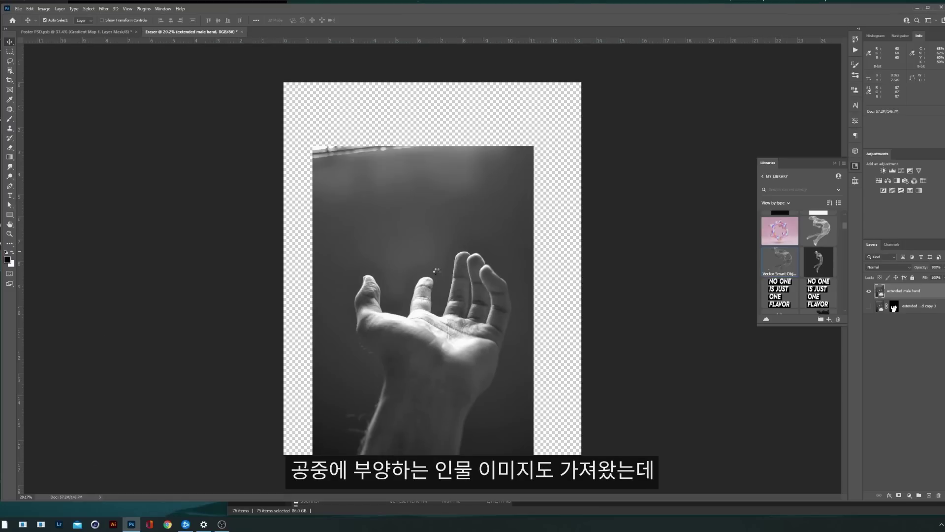
{"action": "left_click_drag", "start_coordinate": [436, 271], "coordinate": [437, 271]}
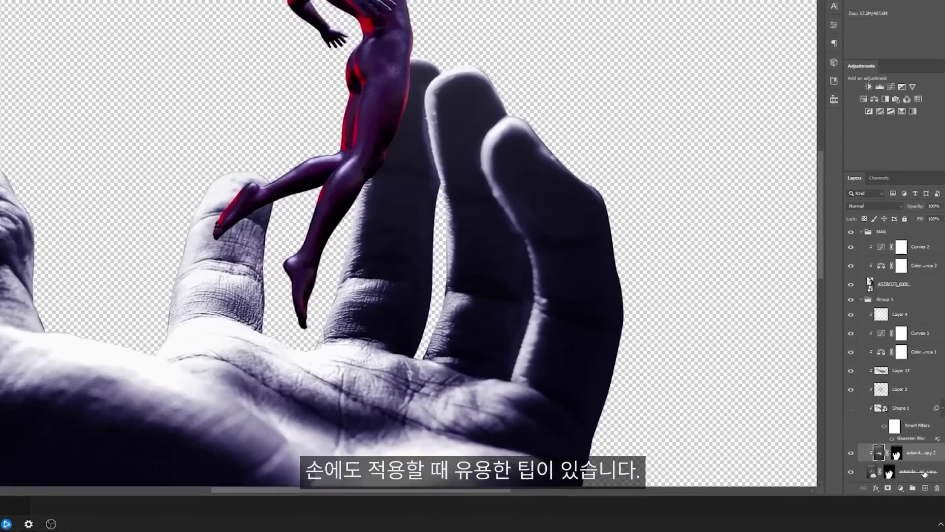
Step: Add a Gradient Map adjustment to the hand, applying the default gradient that turns it white
{"action": "left_click", "coordinate": [909, 495]}
{"action": "left_click", "coordinate": [917, 490]}
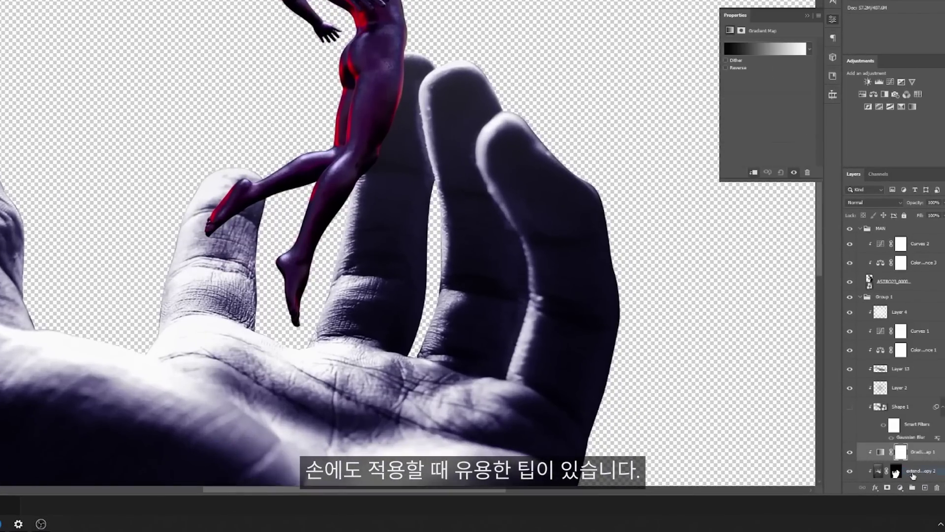
{"action": "left_click", "coordinate": [765, 50]}
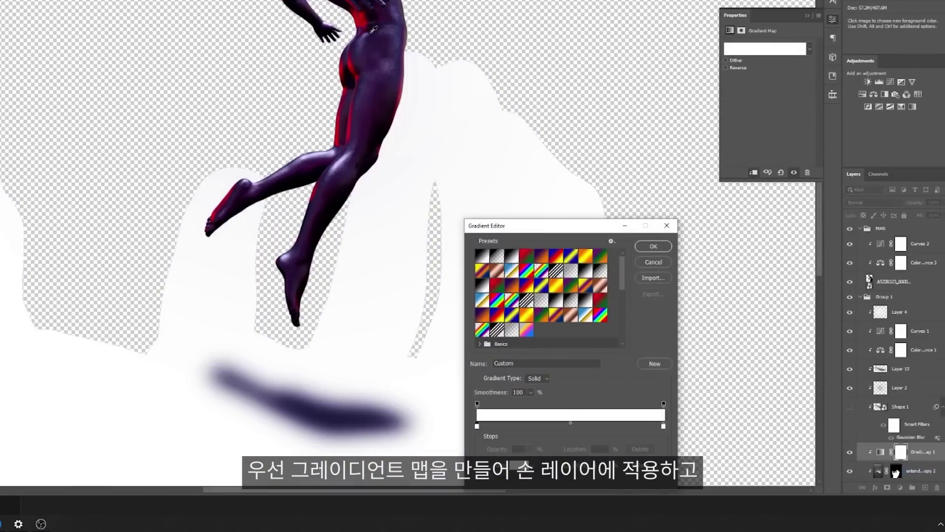
{"action": "left_click", "coordinate": [653, 246]}
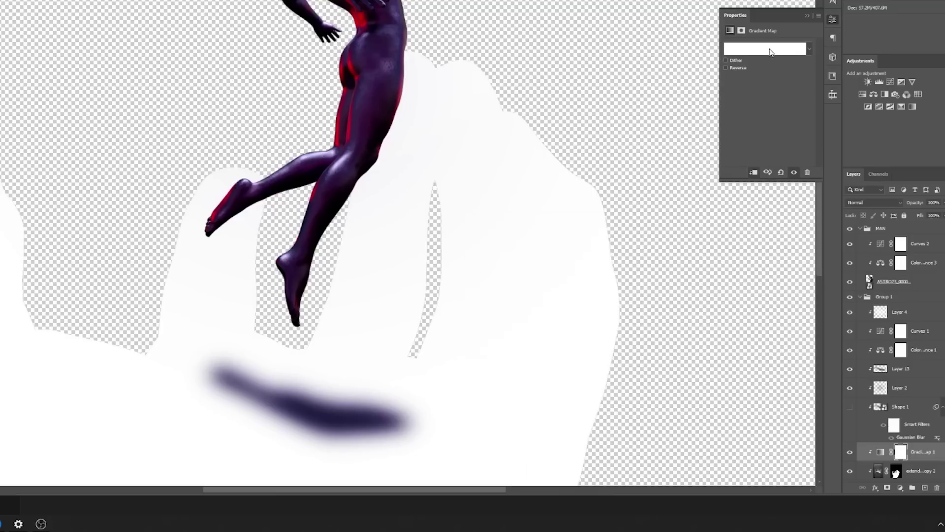
Step: Make the gradient map run red on the left stop and grey on the right, with Reverse ticked
{"action": "left_click", "coordinate": [771, 53]}
{"action": "double_click", "coordinate": [479, 428]}
{"action": "left_click", "coordinate": [517, 336]}
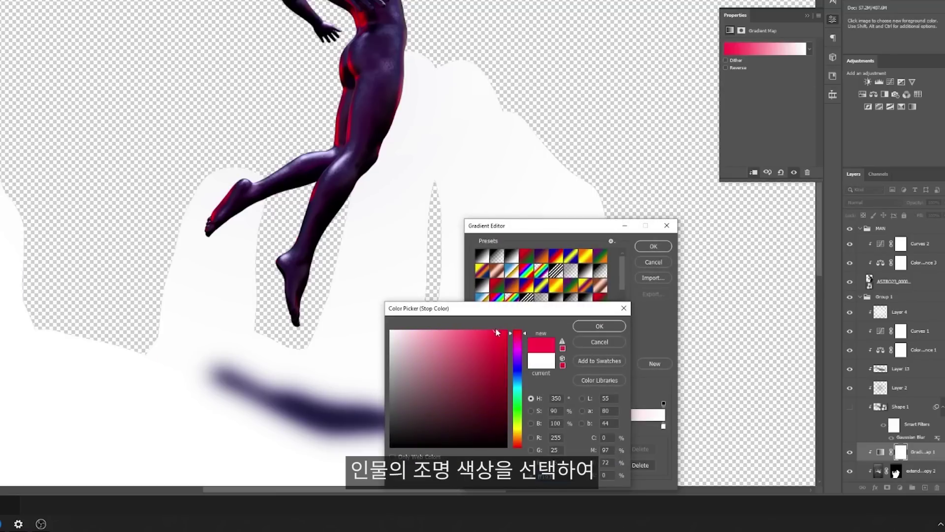
{"action": "left_click", "coordinate": [599, 325]}
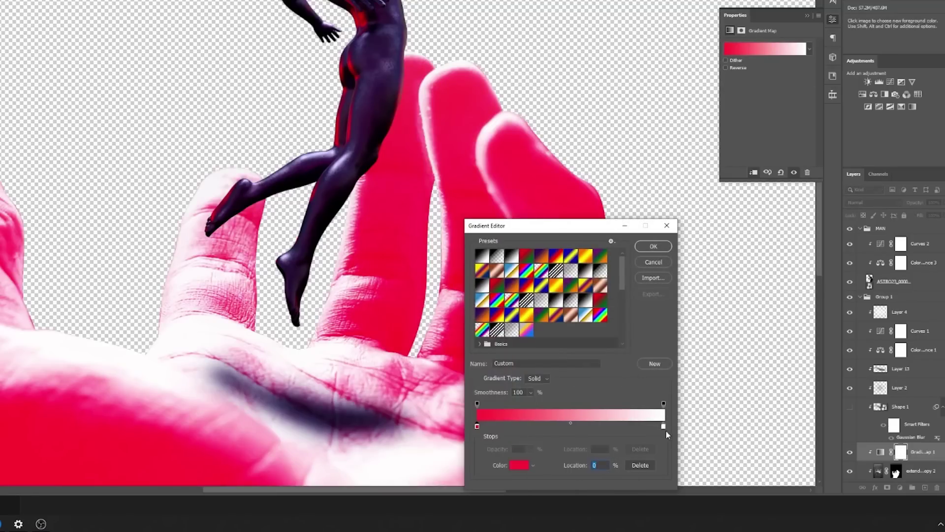
{"action": "double_click", "coordinate": [664, 426]}
{"action": "left_click", "coordinate": [386, 383]}
{"action": "left_click", "coordinate": [613, 324]}
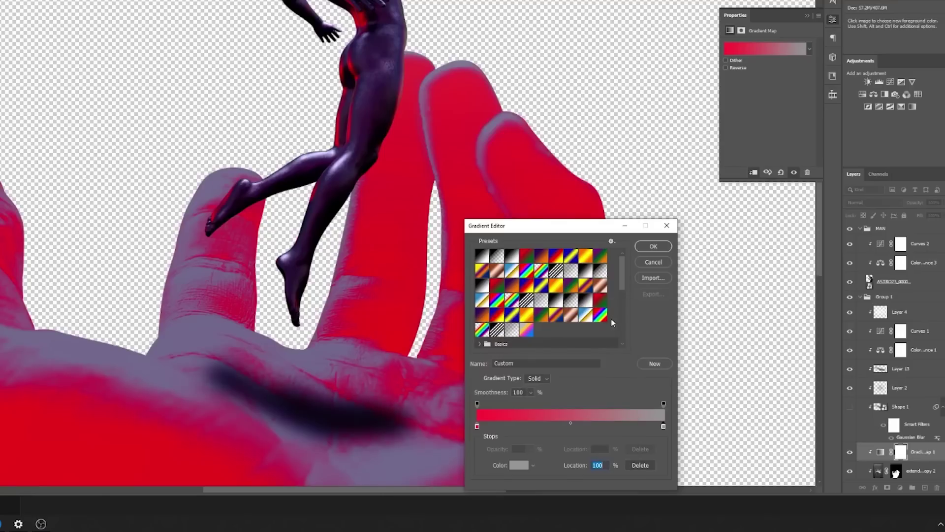
{"action": "left_click", "coordinate": [651, 247]}
{"action": "left_click", "coordinate": [727, 67]}
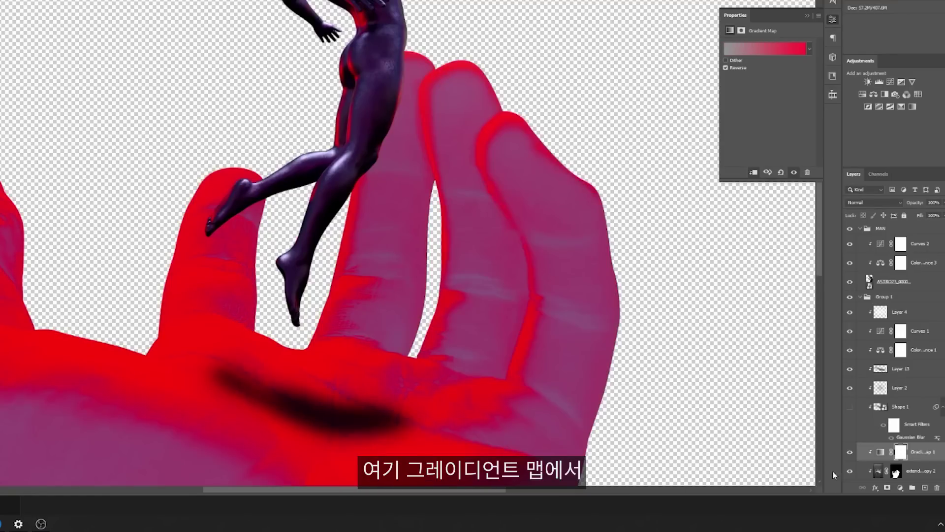
{"action": "scroll", "coordinate": [892, 474], "scroll_direction": "down", "scroll_amount": 2}
{"action": "left_click", "coordinate": [875, 488]}
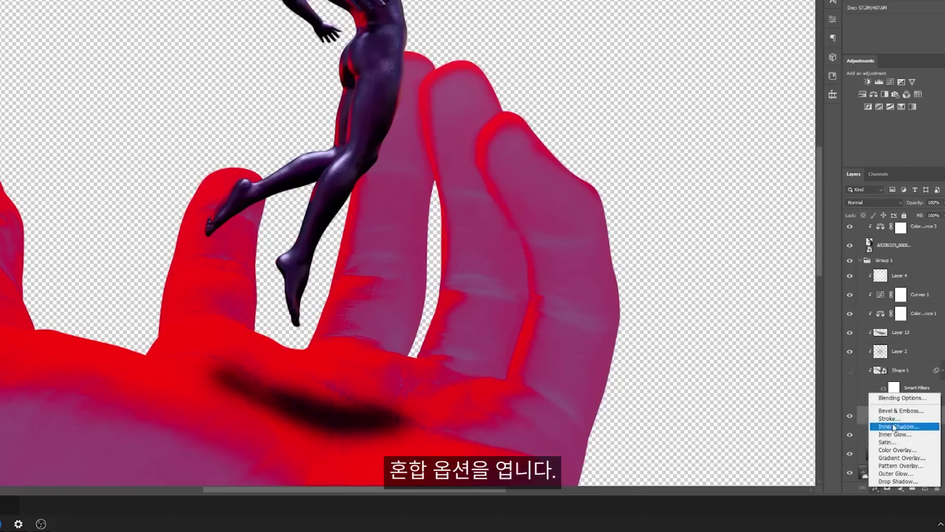
Step: In Blending Options, split the Underlying Layer black slider and drag its right half rightwards
{"action": "left_click", "coordinate": [892, 398]}
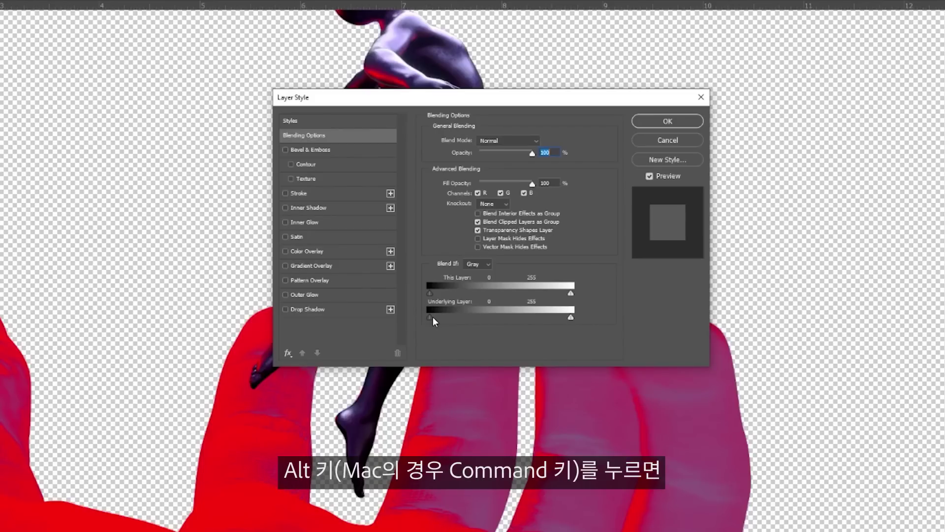
{"action": "left_click_drag", "start_coordinate": [432, 317], "coordinate": [435, 317]}
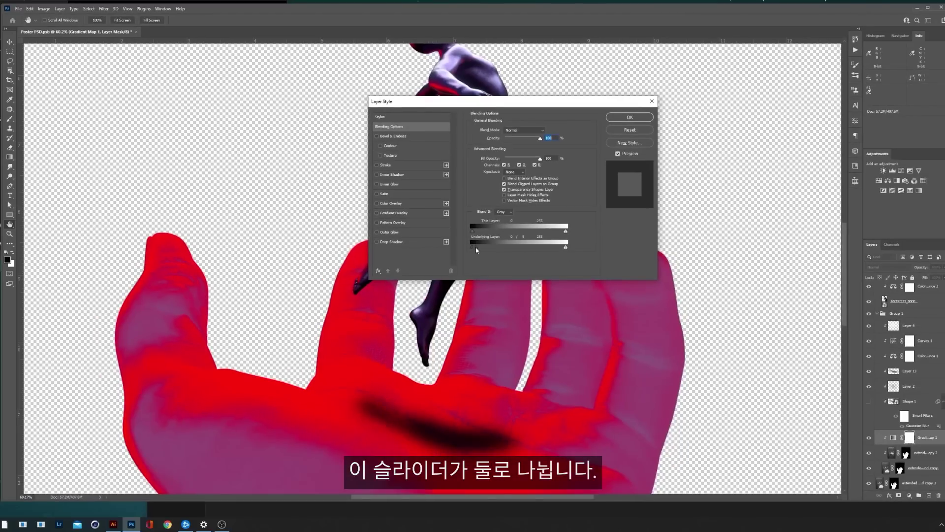
{"action": "left_click_drag", "start_coordinate": [475, 247], "coordinate": [530, 250]}
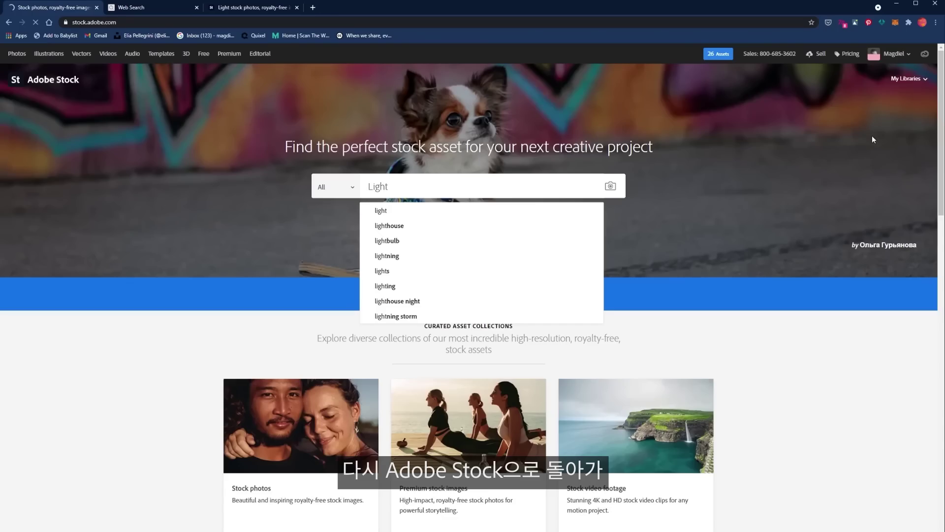
Step: Scroll down the Light Flare results, looking over the glow and flare images
{"action": "scroll", "coordinate": [497, 319], "scroll_direction": "down", "scroll_amount": 8}
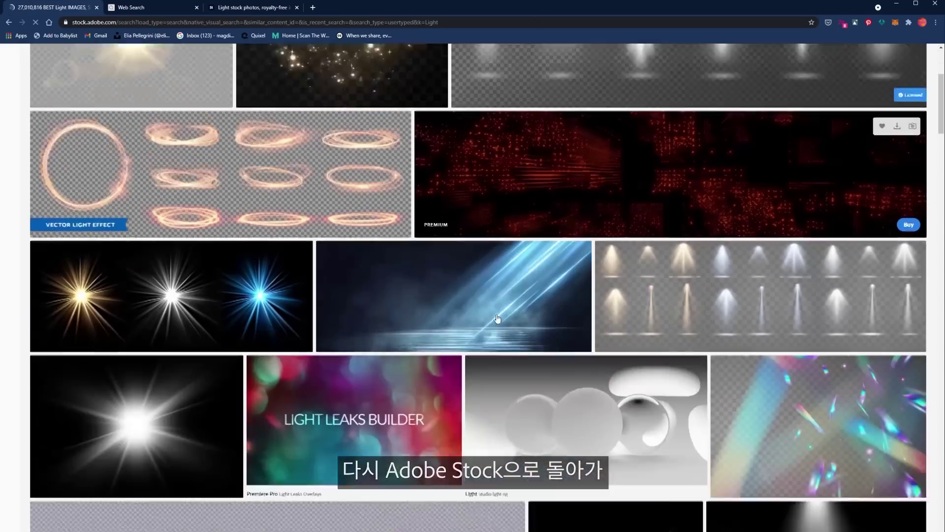
{"action": "scroll", "coordinate": [497, 319], "scroll_direction": "down", "scroll_amount": 10}
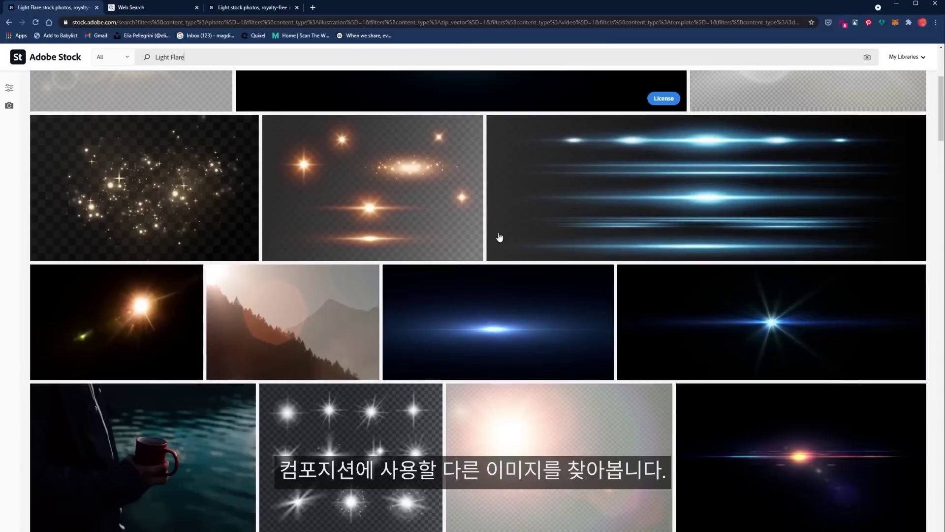
{"action": "scroll", "coordinate": [499, 237], "scroll_direction": "down", "scroll_amount": 4}
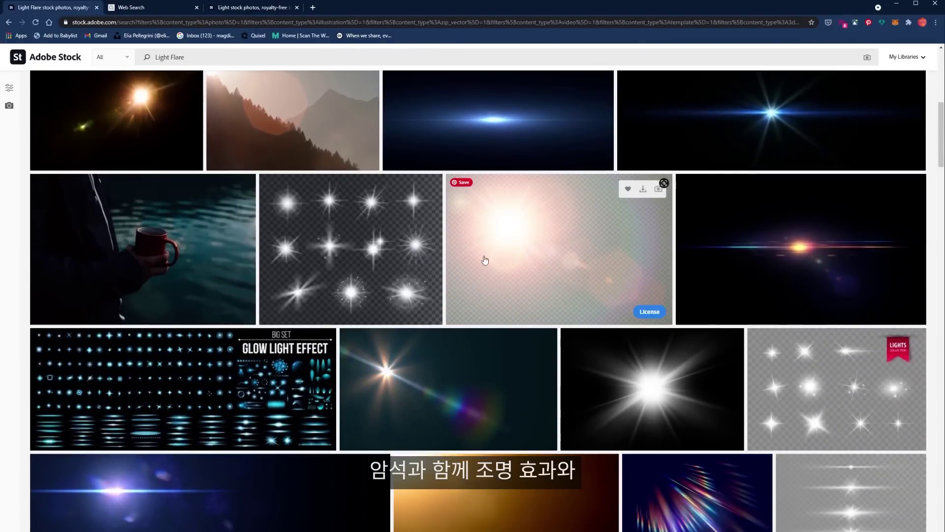
{"action": "scroll", "coordinate": [348, 252], "scroll_direction": "down", "scroll_amount": 4}
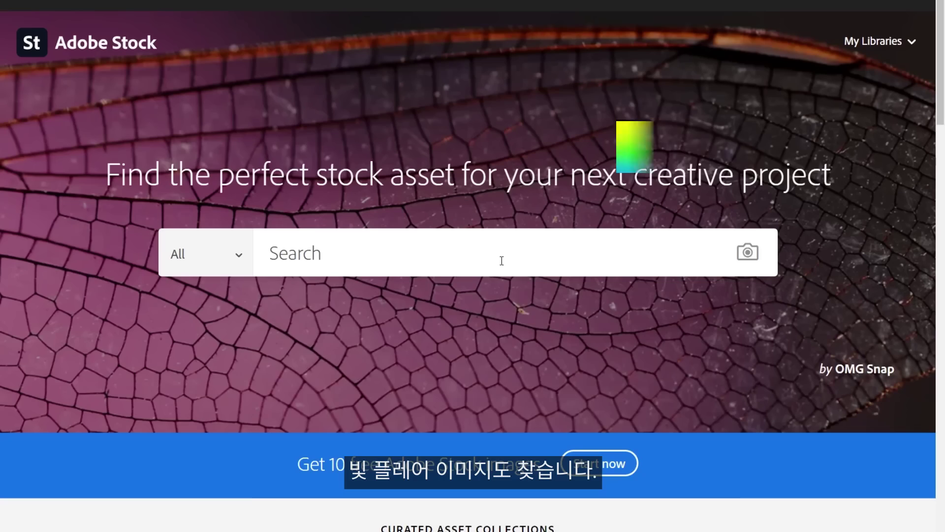
Step: Search Adobe Stock for 'Rocks' and scroll through the results
{"action": "type", "text": "Rocks"}
{"action": "key", "text": "Return"}
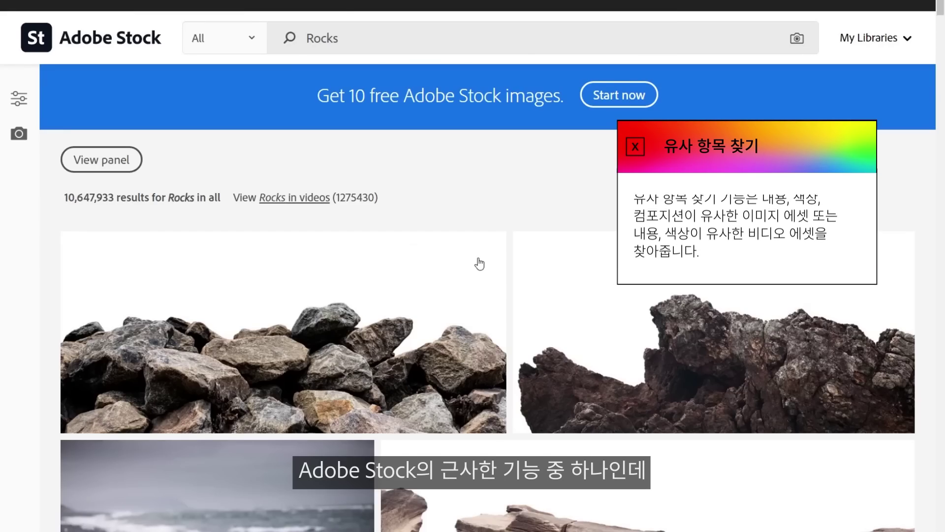
{"action": "scroll", "coordinate": [472, 265], "scroll_direction": "down", "scroll_amount": 9}
{"action": "scroll", "coordinate": [472, 265], "scroll_direction": "down", "scroll_amount": 12}
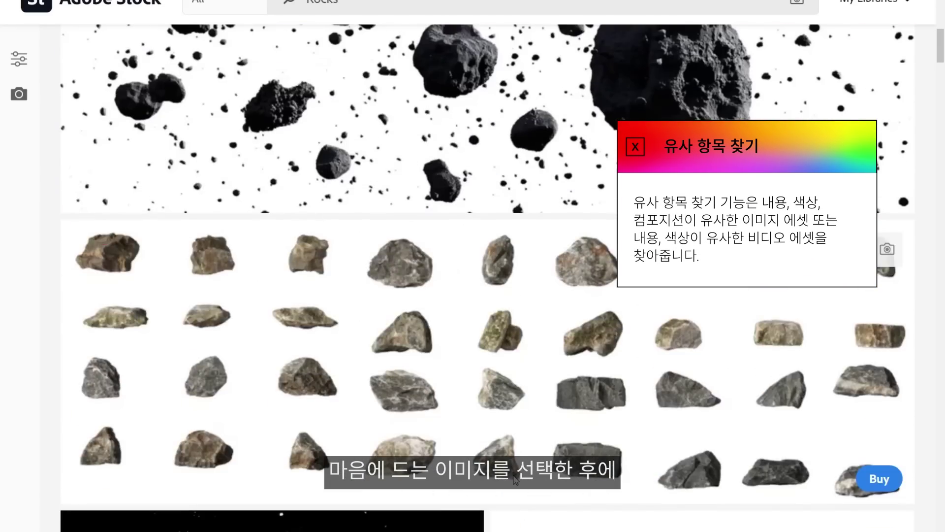
{"action": "scroll", "coordinate": [472, 265], "scroll_direction": "up", "scroll_amount": 9}
Step: Show images similar to the swarm of asteroids photo and scroll through them
{"action": "left_click", "coordinate": [384, 428]}
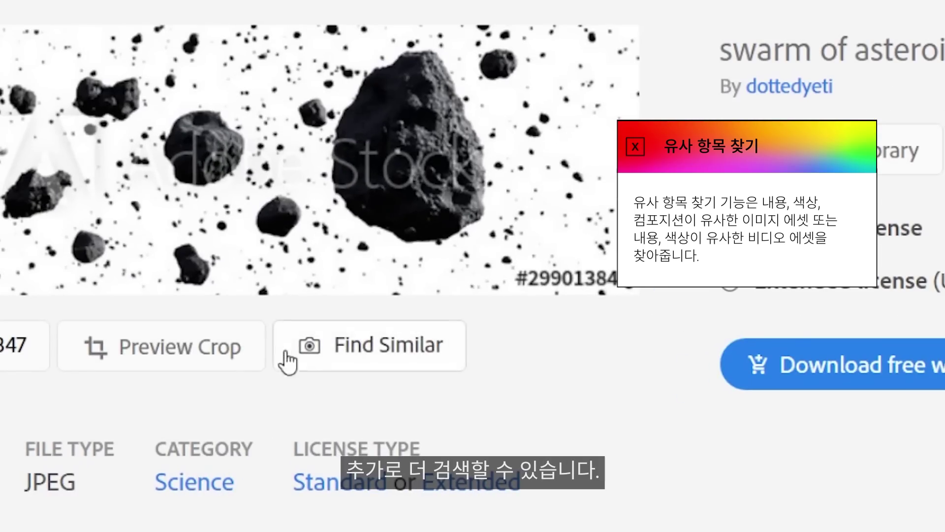
{"action": "left_click", "coordinate": [340, 362]}
{"action": "scroll", "coordinate": [662, 304], "scroll_direction": "down", "scroll_amount": 10}
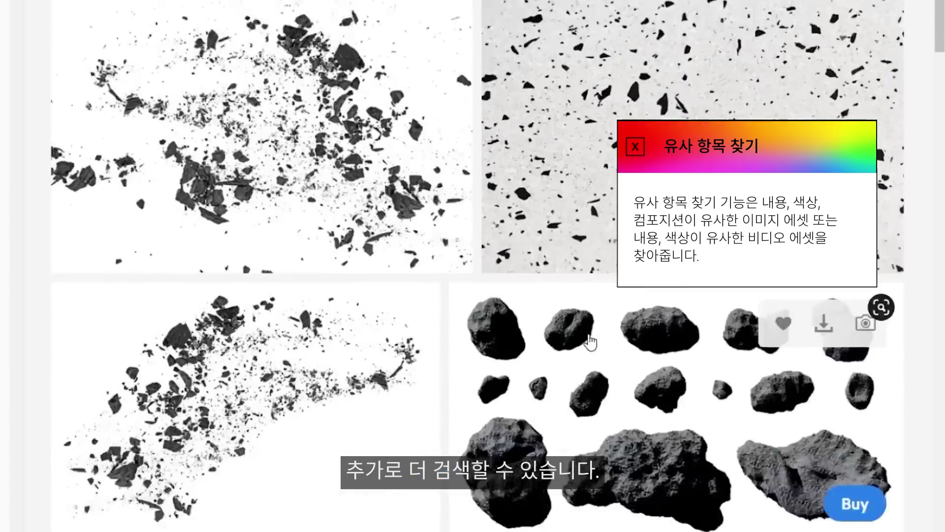
{"action": "scroll", "coordinate": [662, 304], "scroll_direction": "down", "scroll_amount": 15}
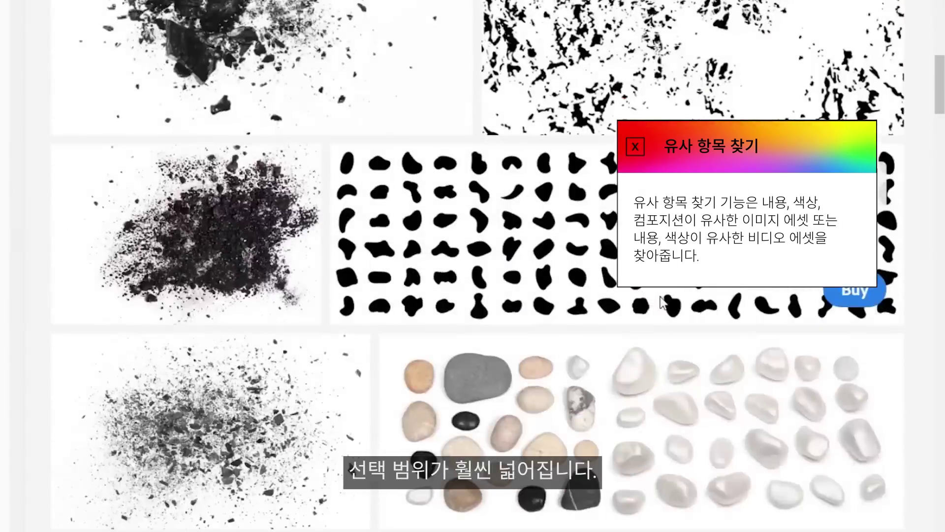
{"action": "scroll", "coordinate": [662, 304], "scroll_direction": "down", "scroll_amount": 10}
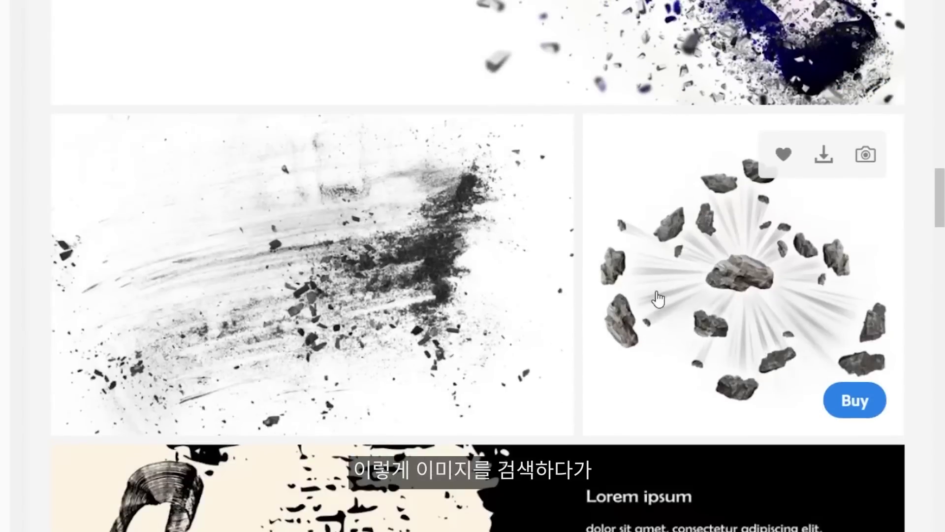